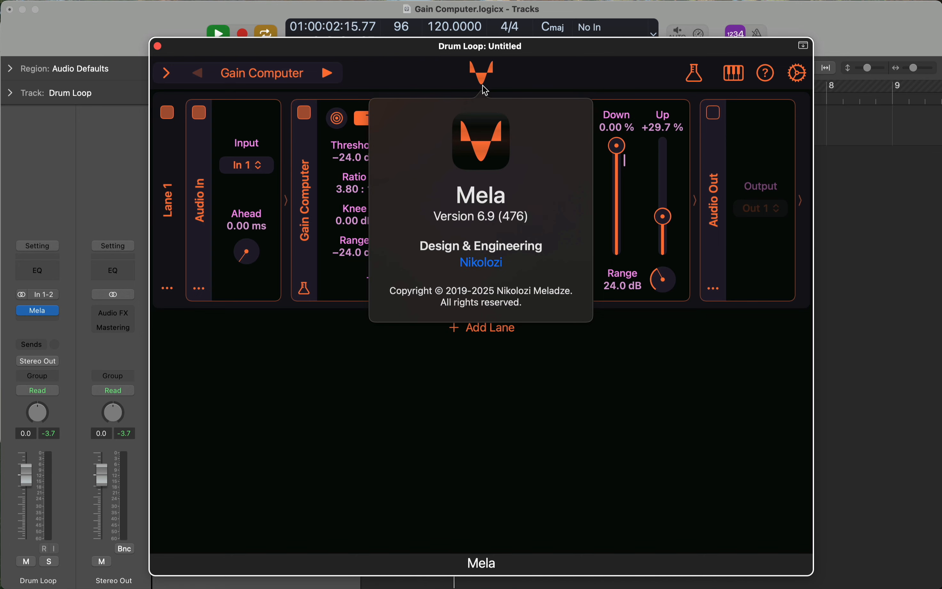
# Close the version information and temporarily move the plug-in window aside to show the Drum Loop track and its insert.
pyautogui.click(442, 427)
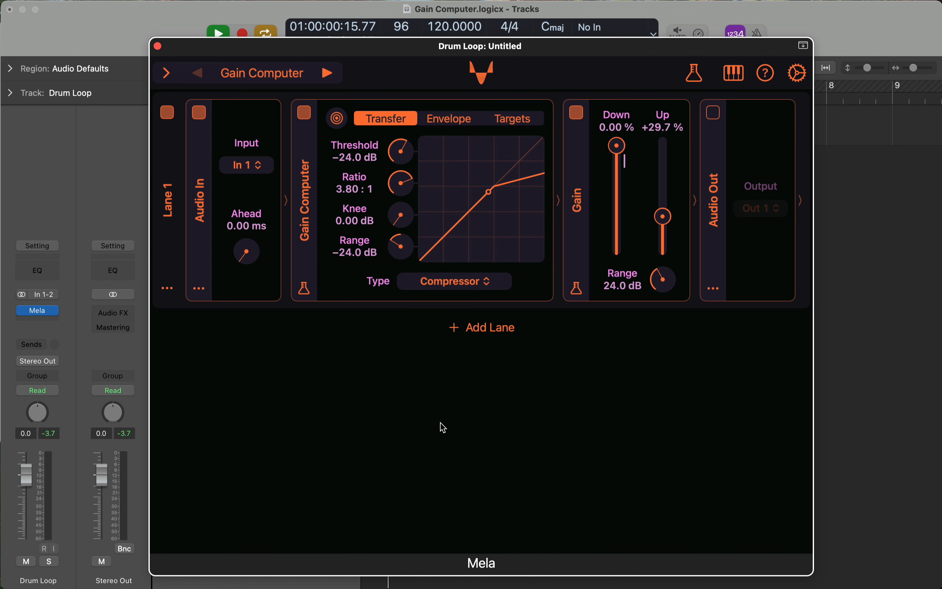
pyautogui.moveTo(519, 50); pyautogui.dragTo(537, 338)
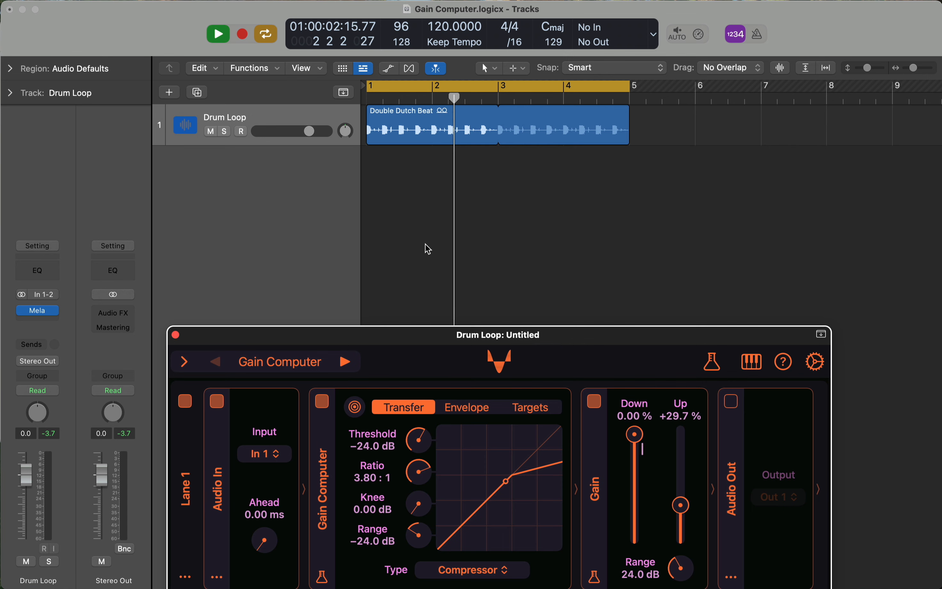
pyautogui.moveTo(23, 314)
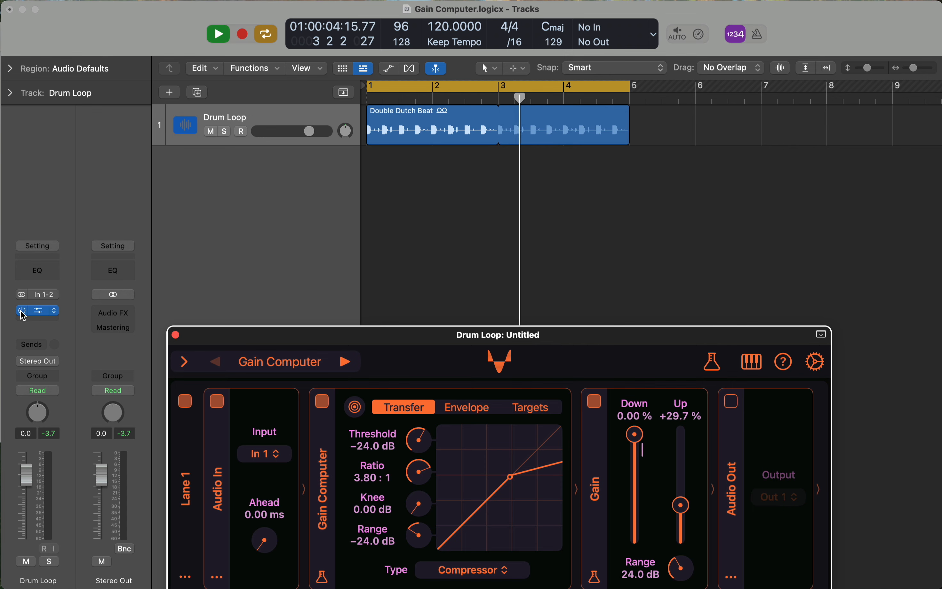
pyautogui.moveTo(377, 339); pyautogui.dragTo(330, 52)
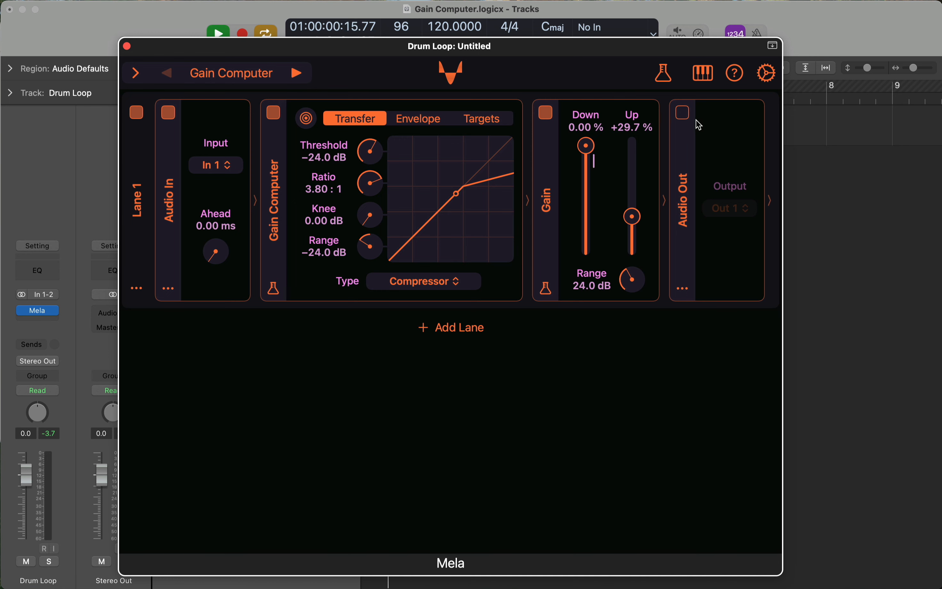
# Audition the compressed drum loop with Audio Out enabled, bypassing and re-enabling the Gain module, and turn Audio Out off again.
pyautogui.click(683, 114)
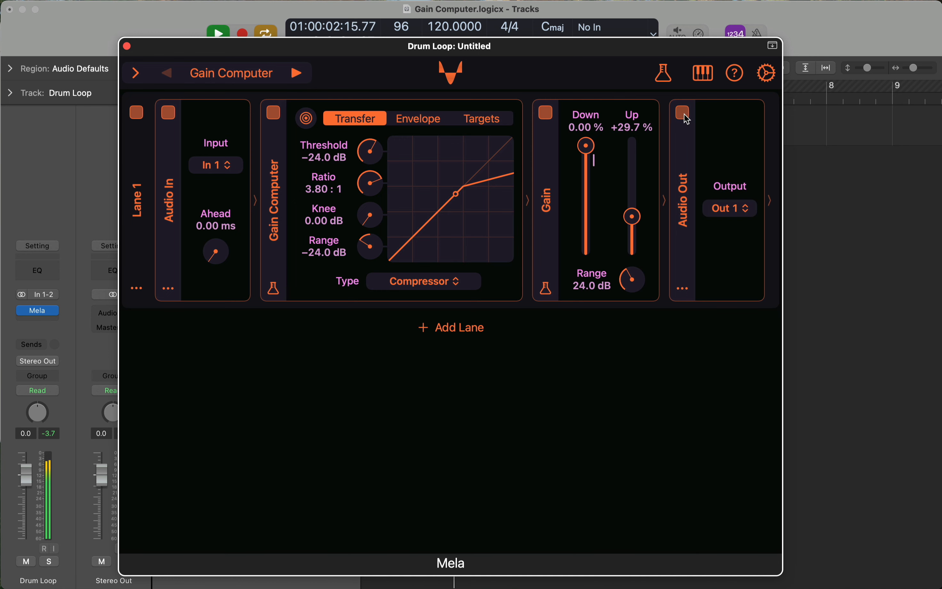
pyautogui.click(550, 115)
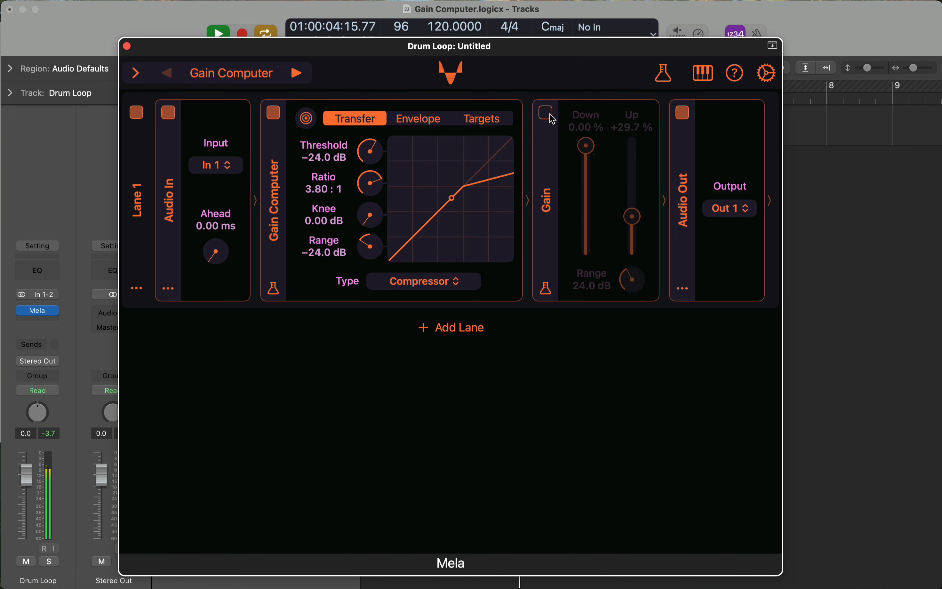
pyautogui.click(551, 117)
pyautogui.click(680, 115)
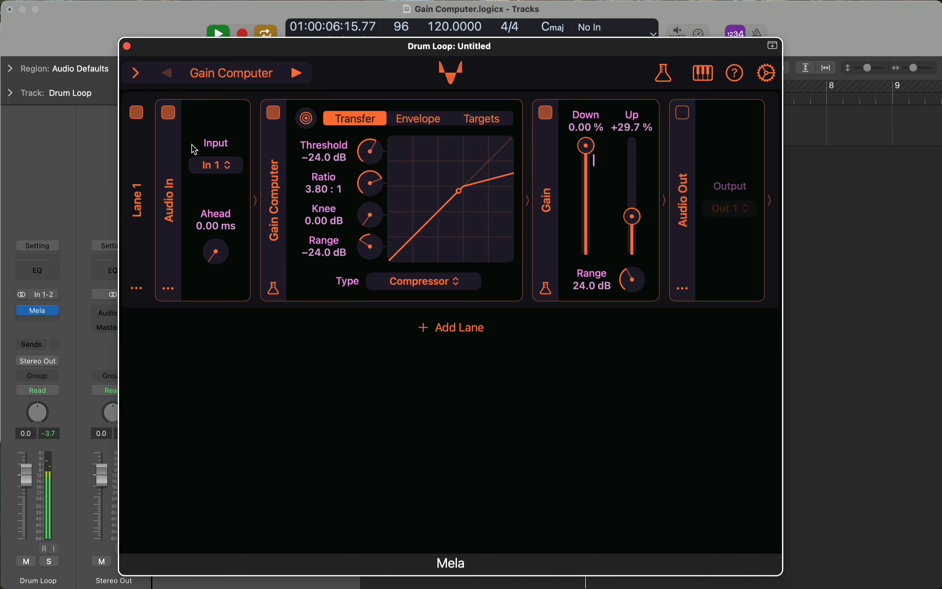
# Reposition the plug-in window and add a second lane of the Audio In type below Lane 1.
pyautogui.moveTo(537, 62); pyautogui.dragTo(563, 165)
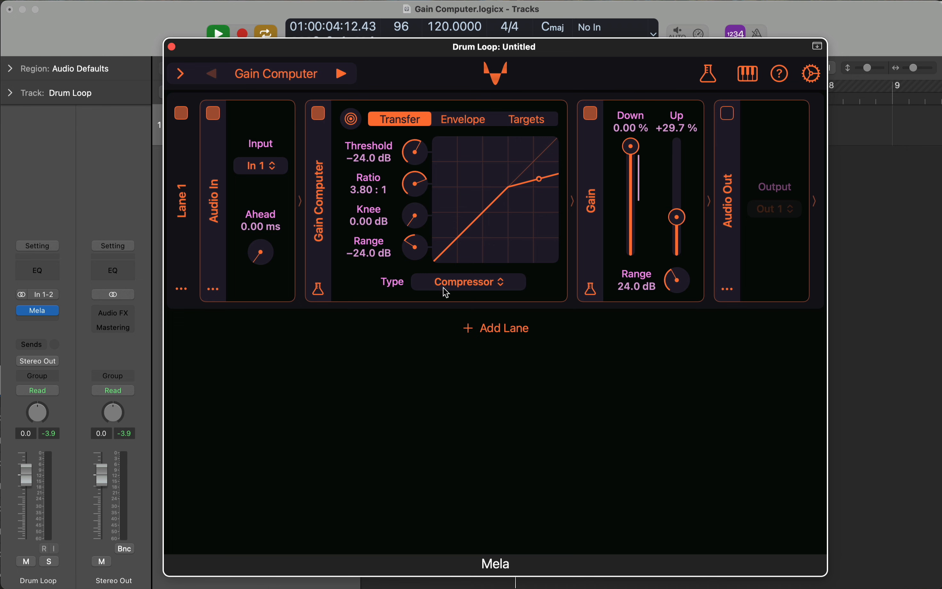
pyautogui.click(489, 326)
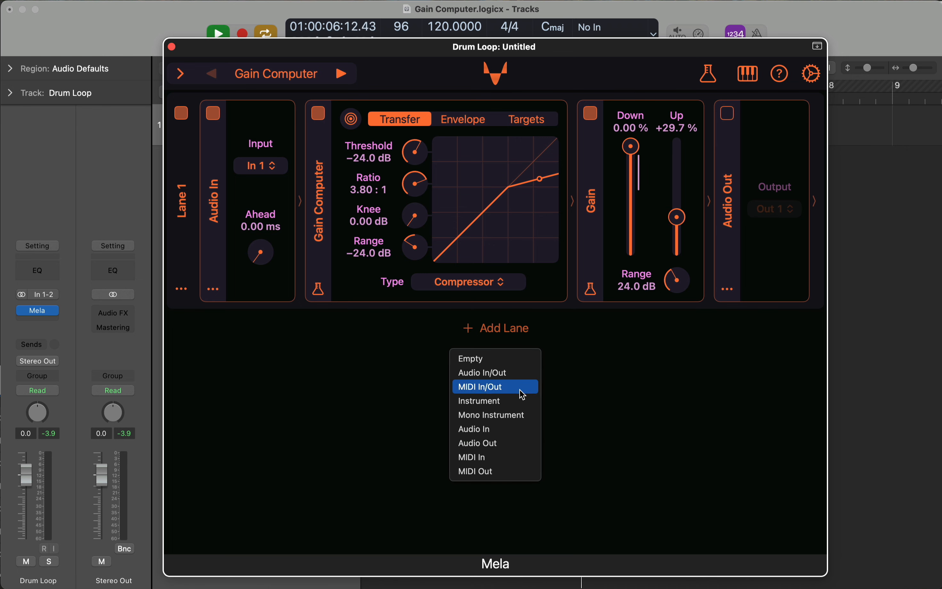
pyautogui.click(514, 430)
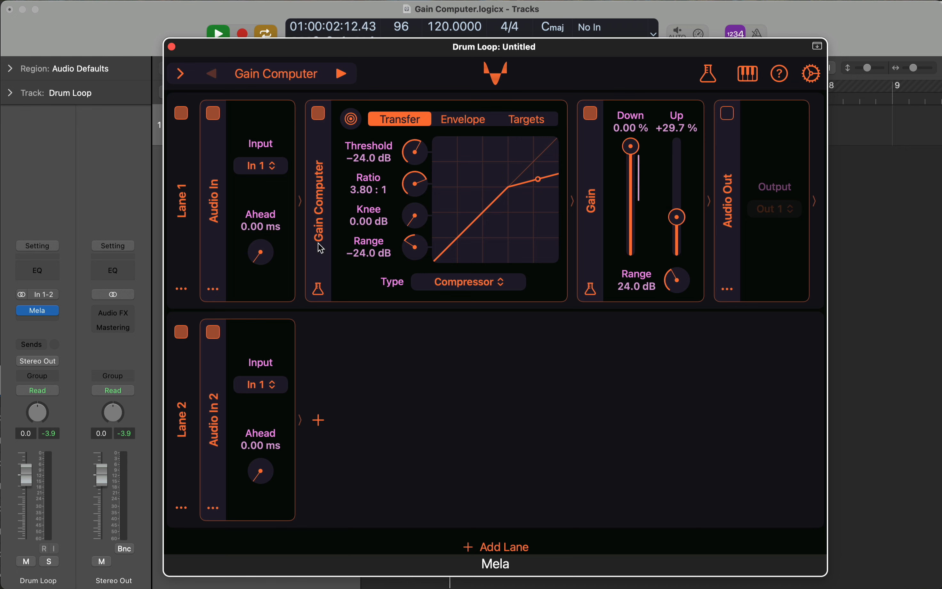
# Move the Gain and Audio Out modules from Lane 1 into Lane 2 after Audio In 2, and briefly audition the output.
pyautogui.moveTo(588, 232); pyautogui.dragTo(323, 420)
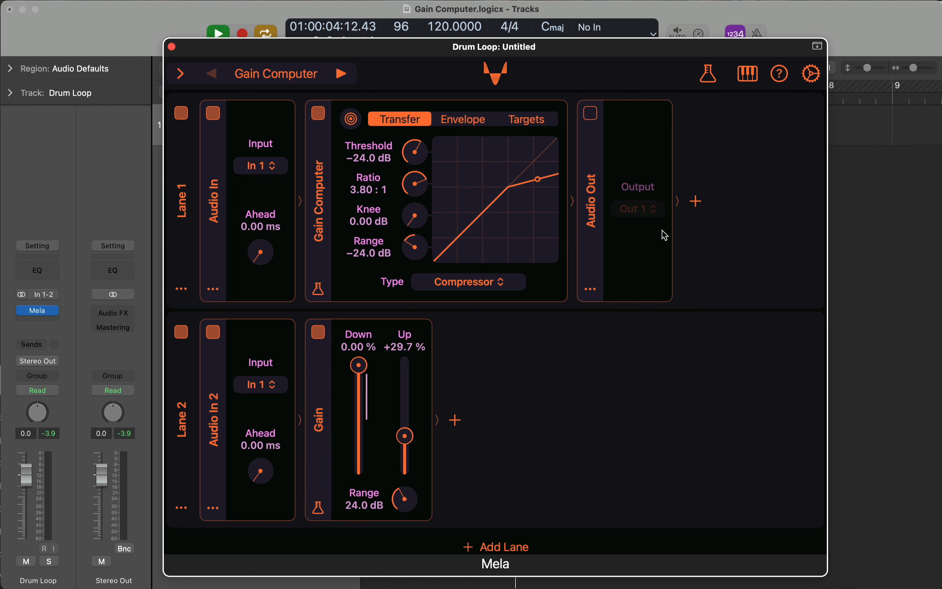
pyautogui.moveTo(588, 226); pyautogui.dragTo(478, 441)
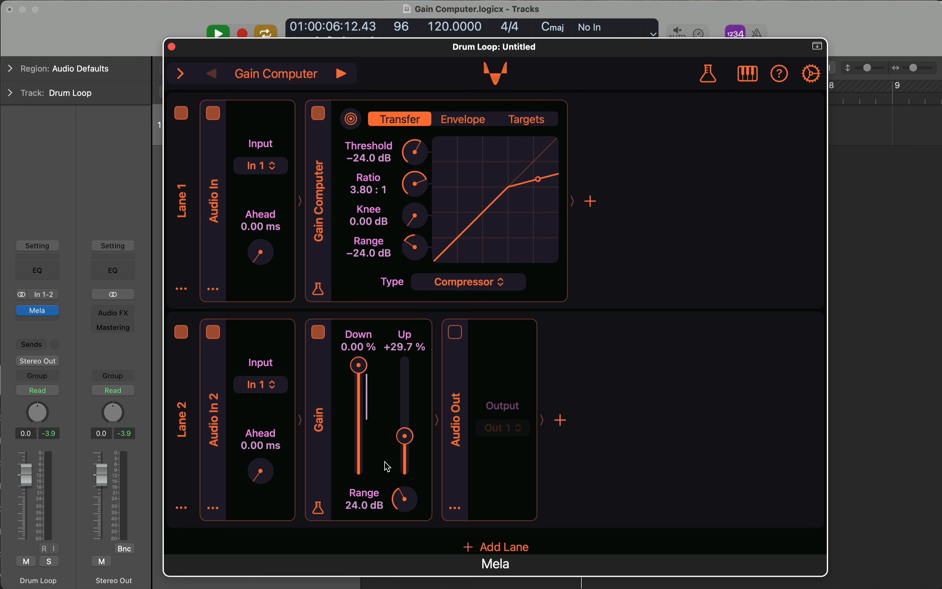
pyautogui.click(456, 335)
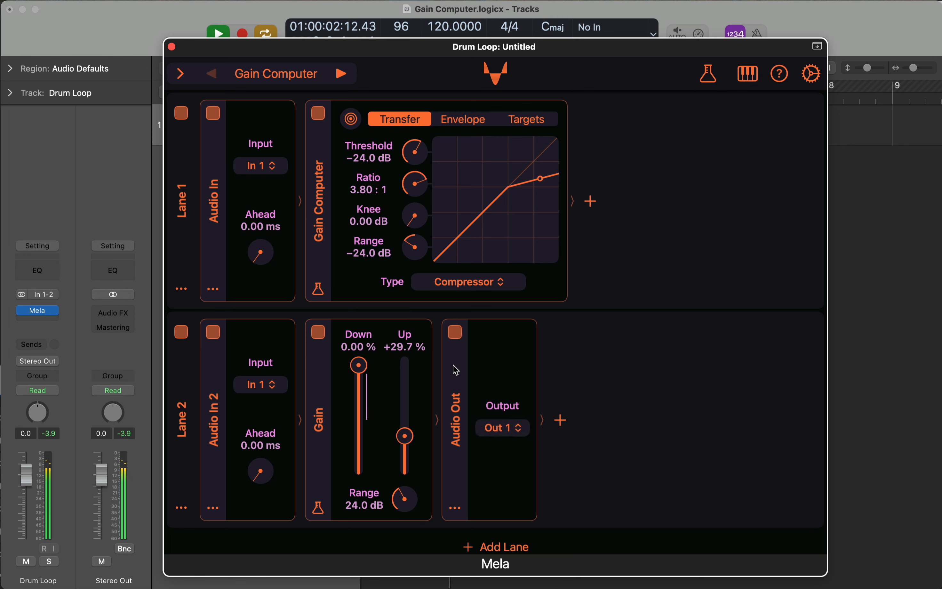
pyautogui.click(455, 340)
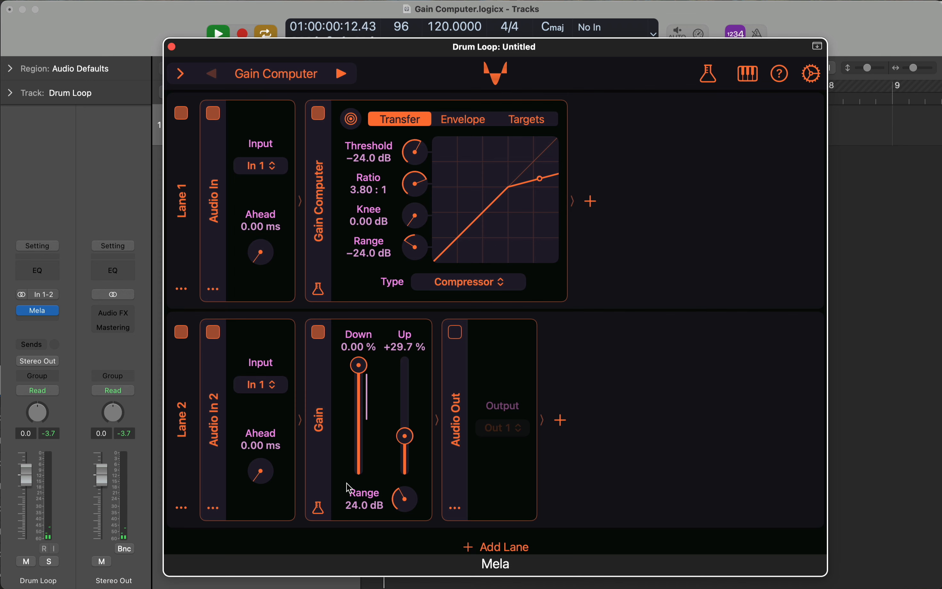
# Insert a Delay audio processor before the Gain module in Lane 2.
pyautogui.click(318, 508)
pyautogui.moveTo(343, 395)
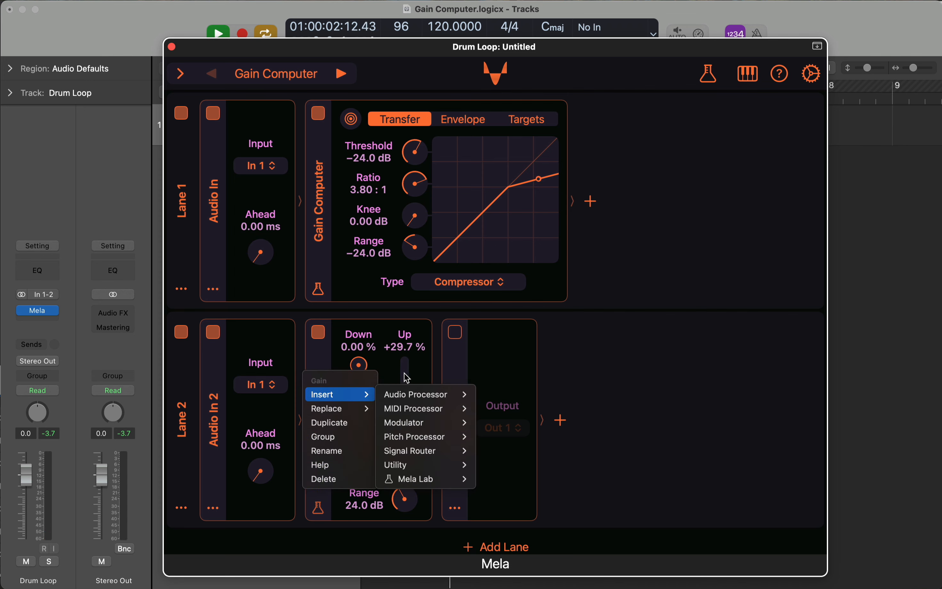
pyautogui.moveTo(428, 395)
pyautogui.click(537, 274)
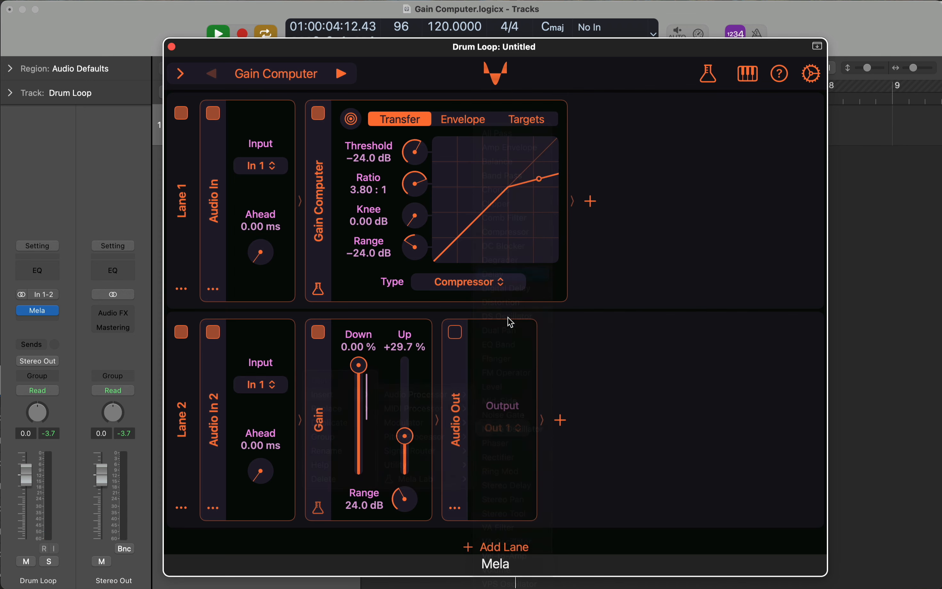
# Switch the Delay module's mode to Time and set its delay time to 2 ms.
pyautogui.click(362, 379)
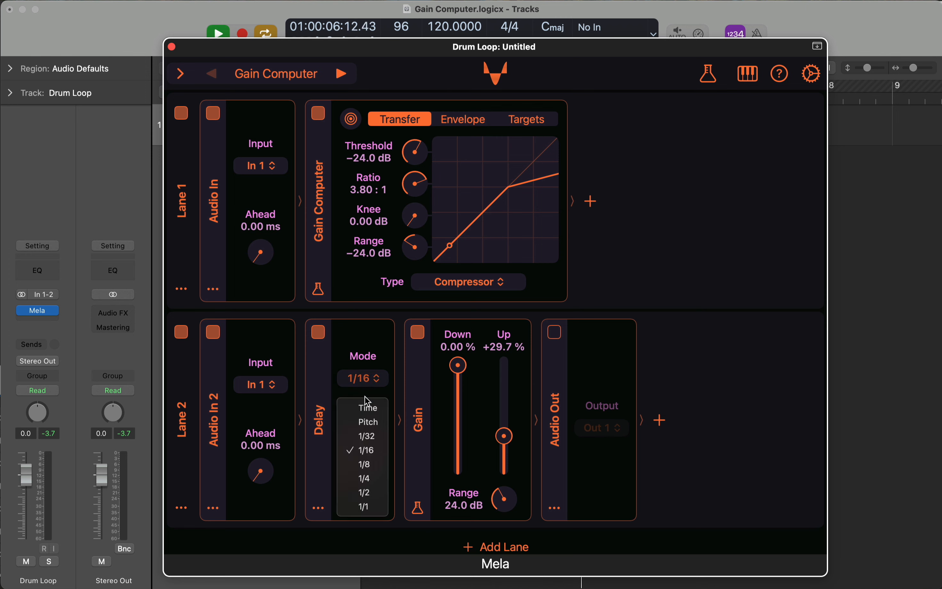
pyautogui.click(367, 407)
pyautogui.rightClick(369, 444)
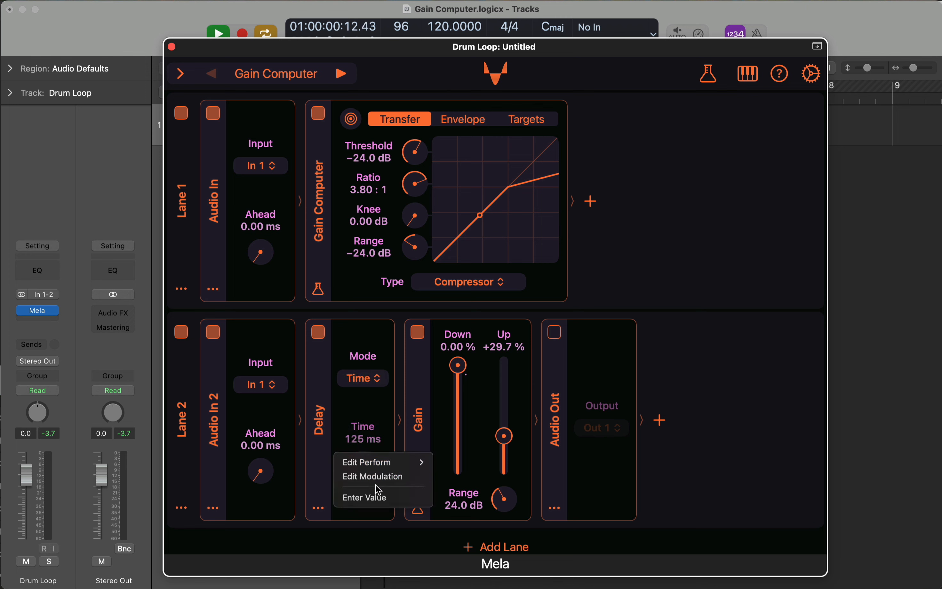
pyautogui.click(380, 497)
pyautogui.write('2ms')
pyautogui.press('Return')
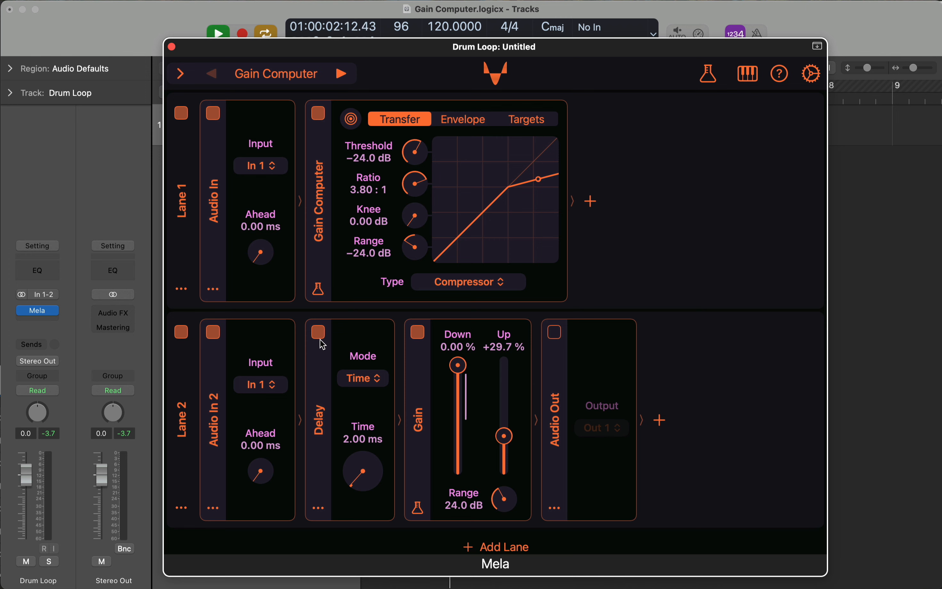
# Audition Lane 2 with Audio Out enabled, comparing the Delay module on and bypassed, and turn Audio Out off again.
pyautogui.click(554, 332)
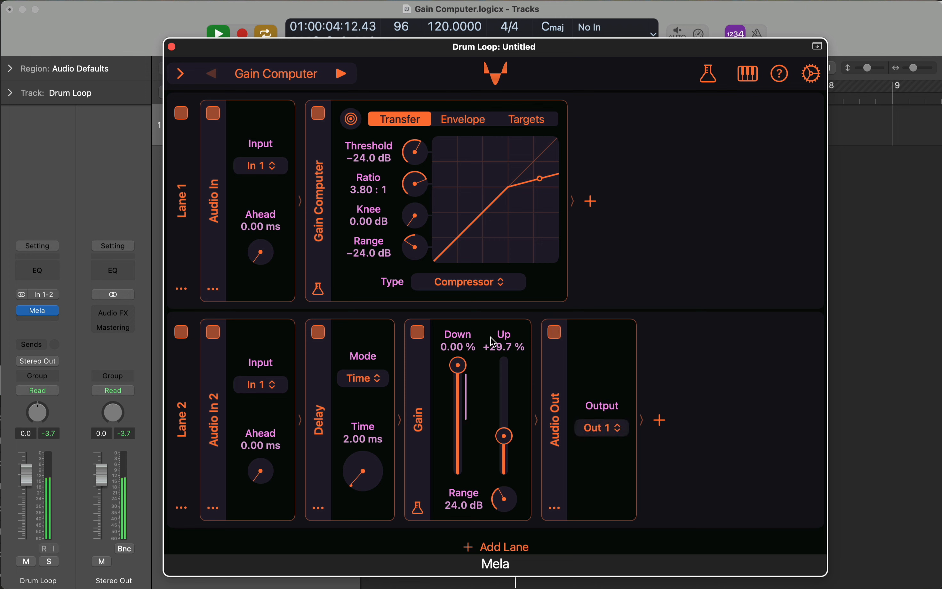
pyautogui.click(319, 332)
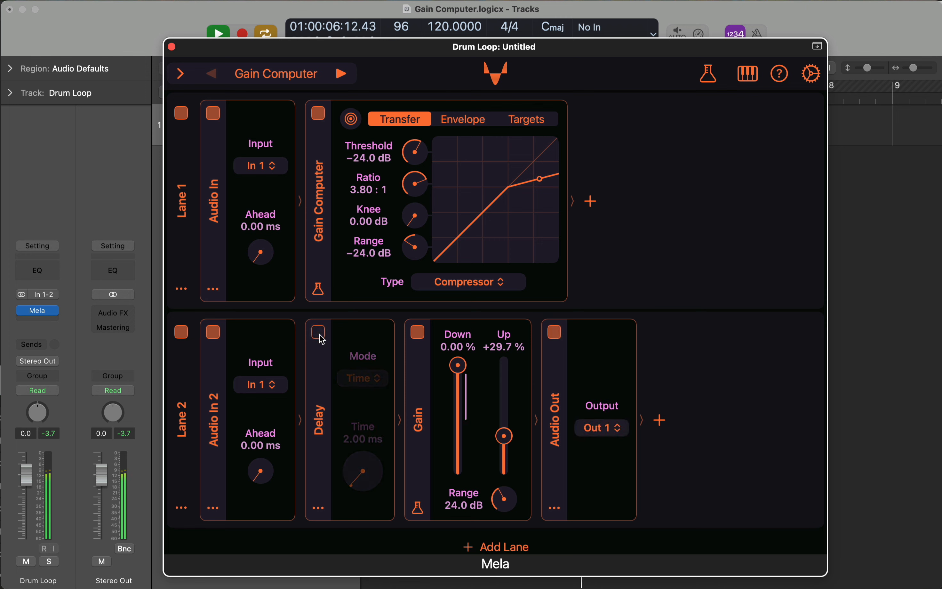
pyautogui.click(319, 333)
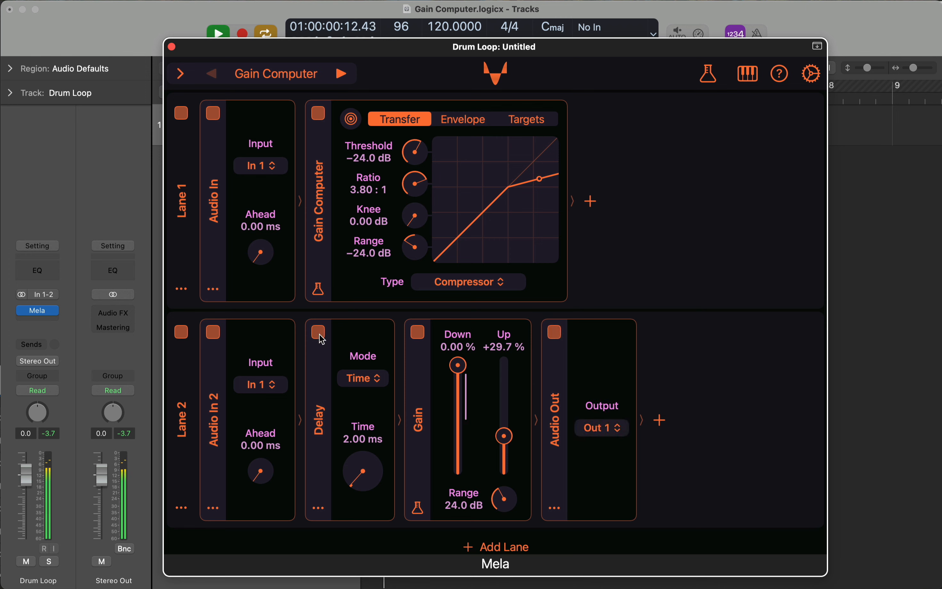
pyautogui.click(319, 333)
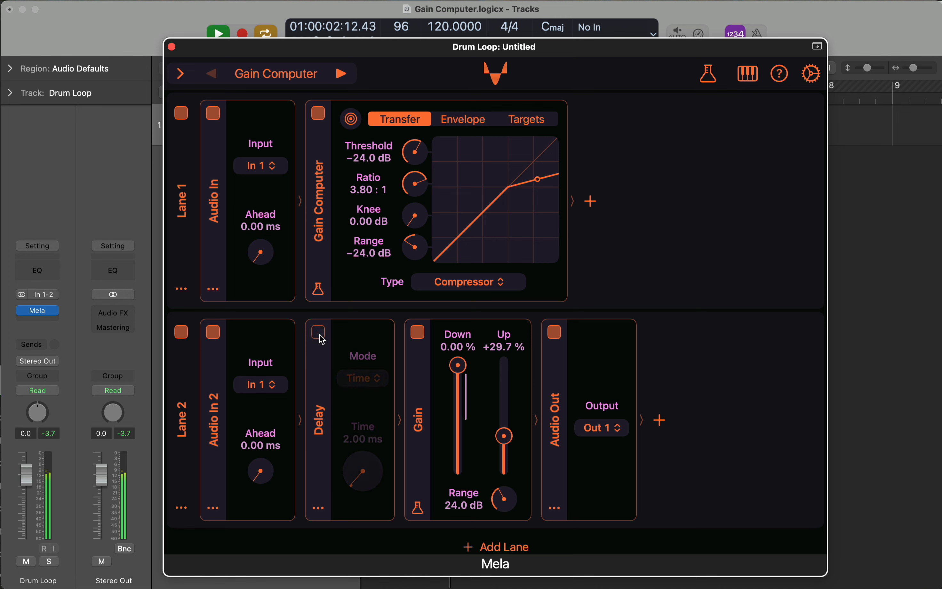
pyautogui.click(318, 333)
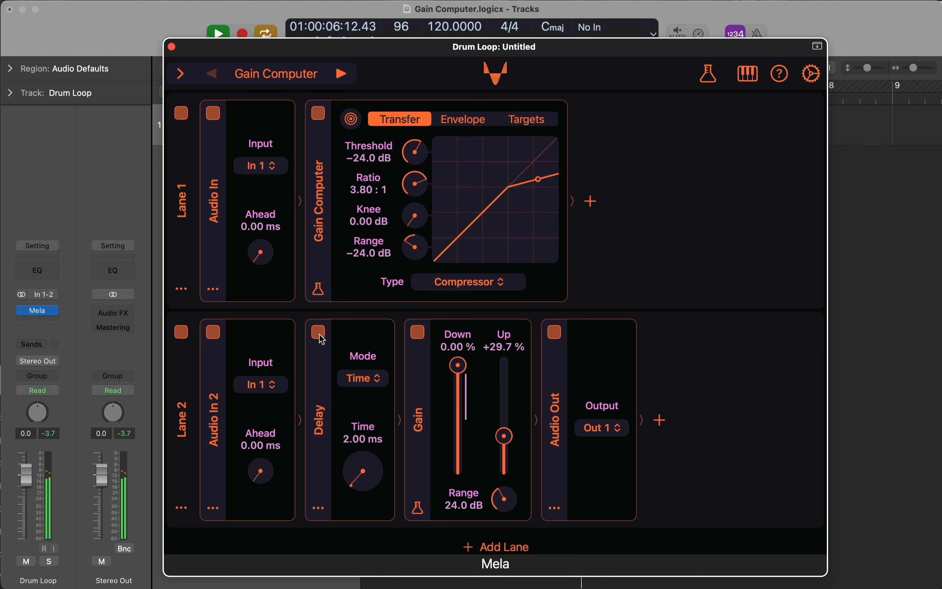
pyautogui.click(318, 334)
pyautogui.click(319, 333)
pyautogui.click(318, 333)
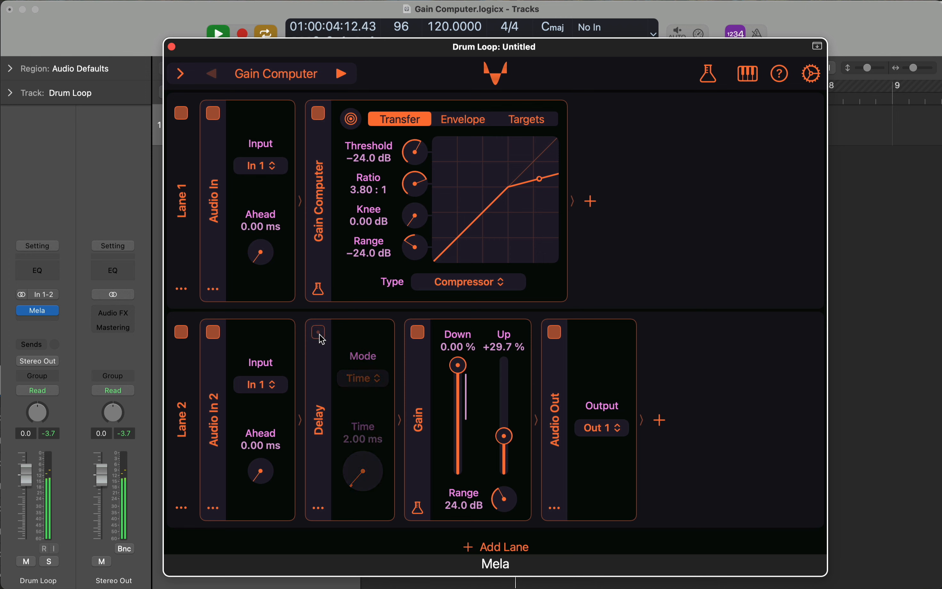
pyautogui.click(555, 333)
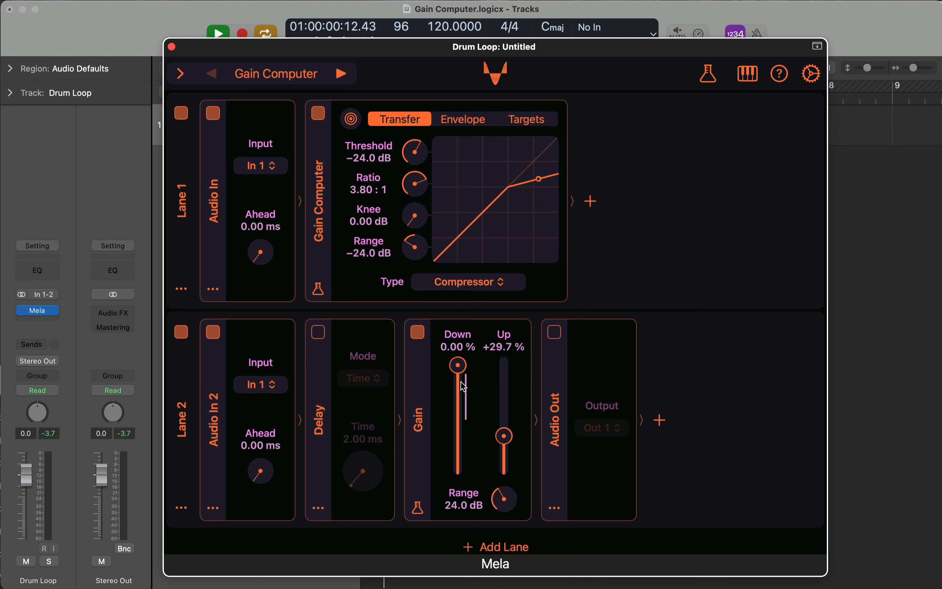
# Re-enable the Delay and Audio Out modules in Lane 2 and set the delay time to 10 ms.
pyautogui.click(319, 332)
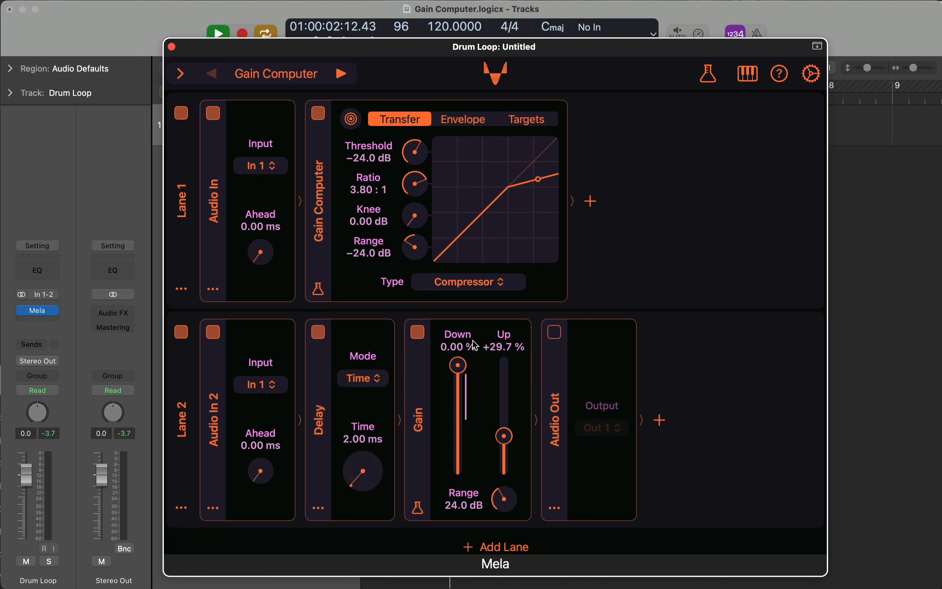
pyautogui.click(554, 335)
pyautogui.rightClick(373, 442)
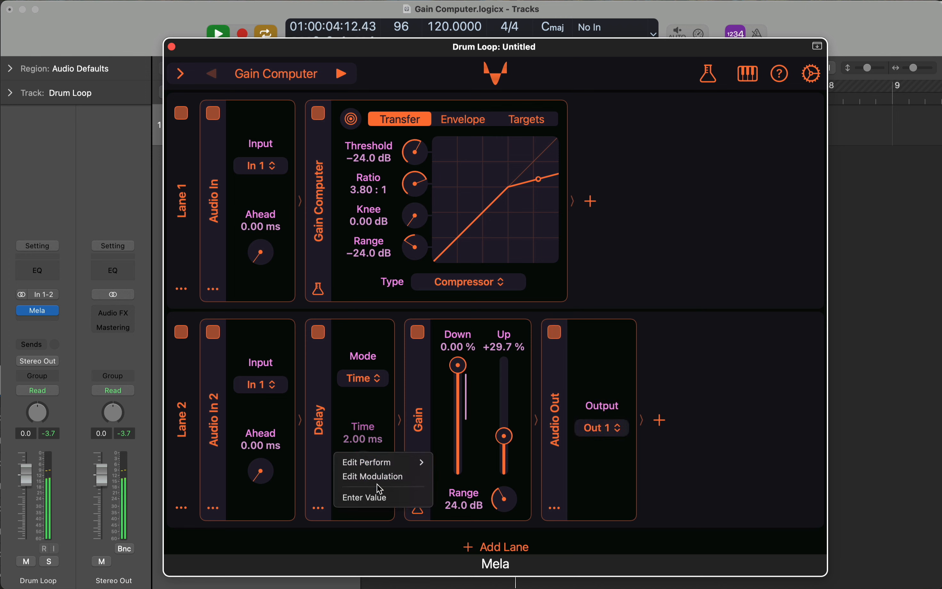
pyautogui.click(380, 499)
pyautogui.write('10.0 m')
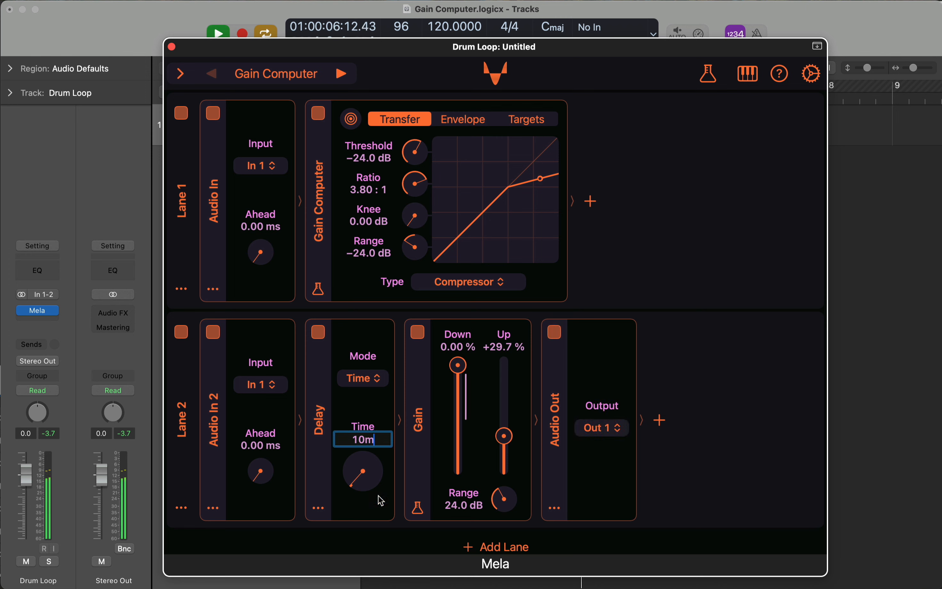
pyautogui.write('s')
pyautogui.press('Return')
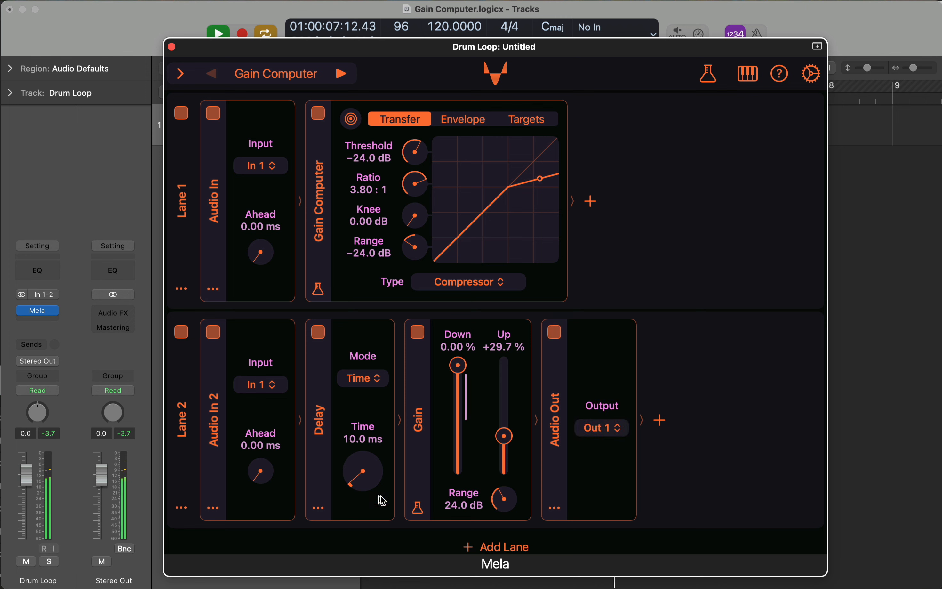
# Compare the drum loop with the 10 ms delay bypassed and active, and switch Audio Out off.
pyautogui.click(321, 335)
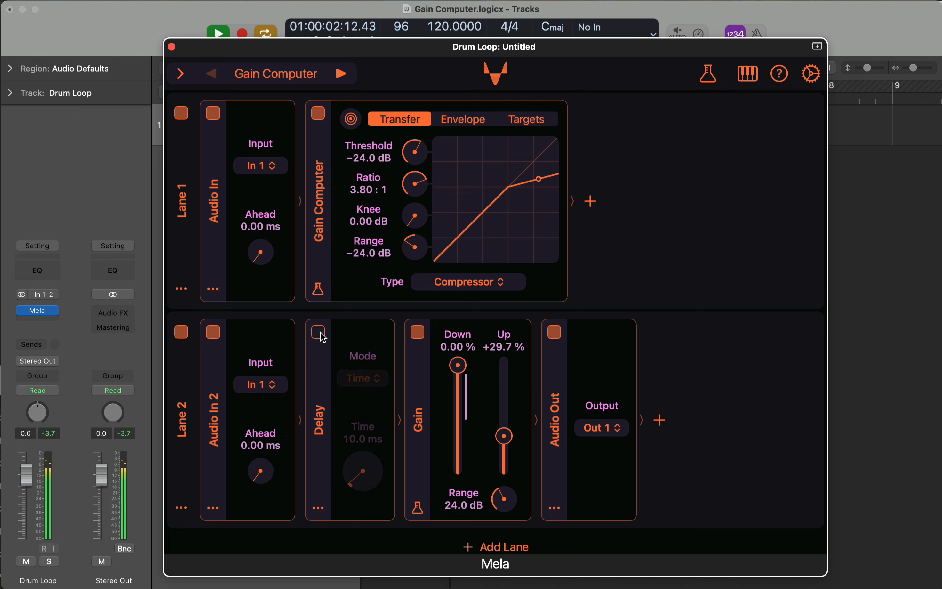
pyautogui.click(322, 335)
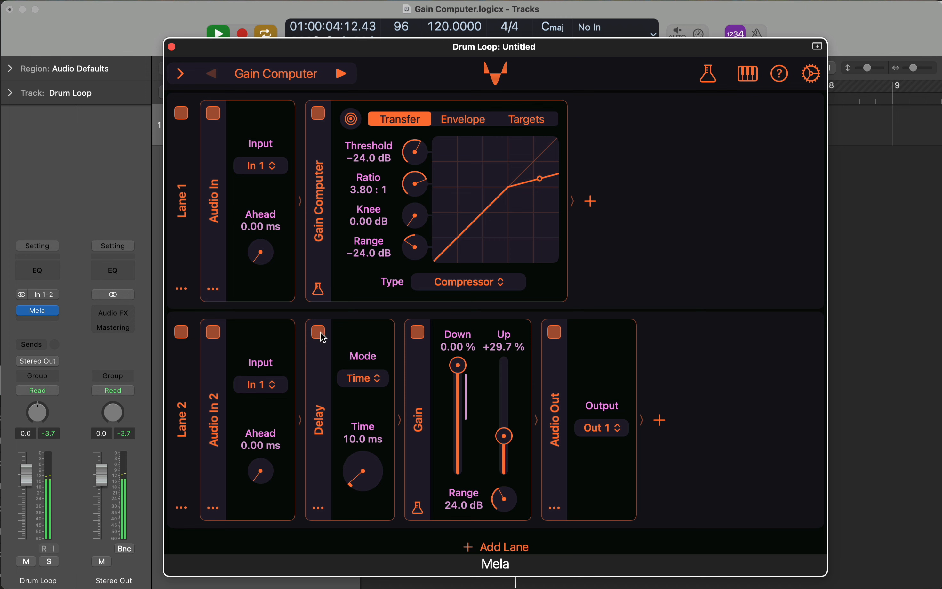
pyautogui.click(319, 334)
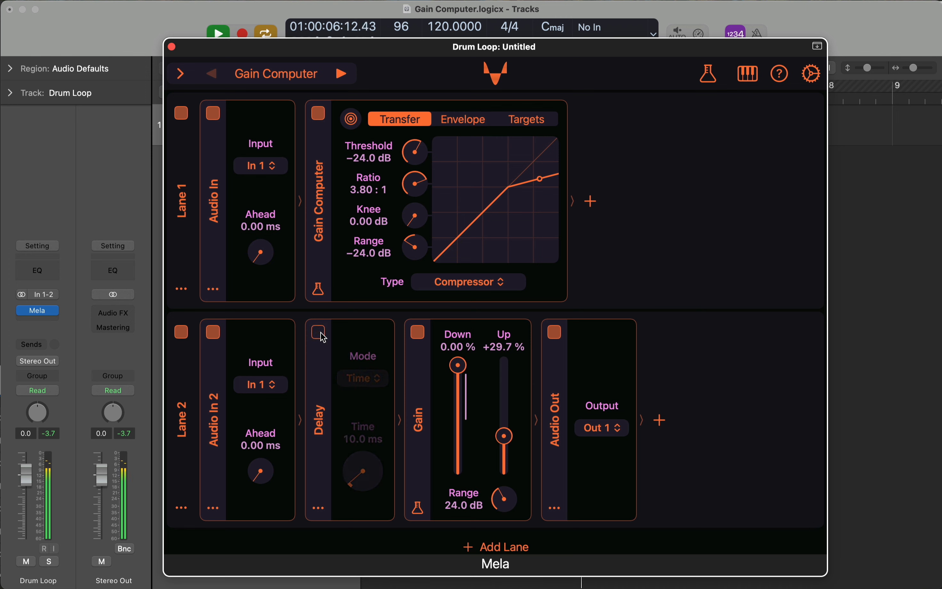
pyautogui.click(320, 334)
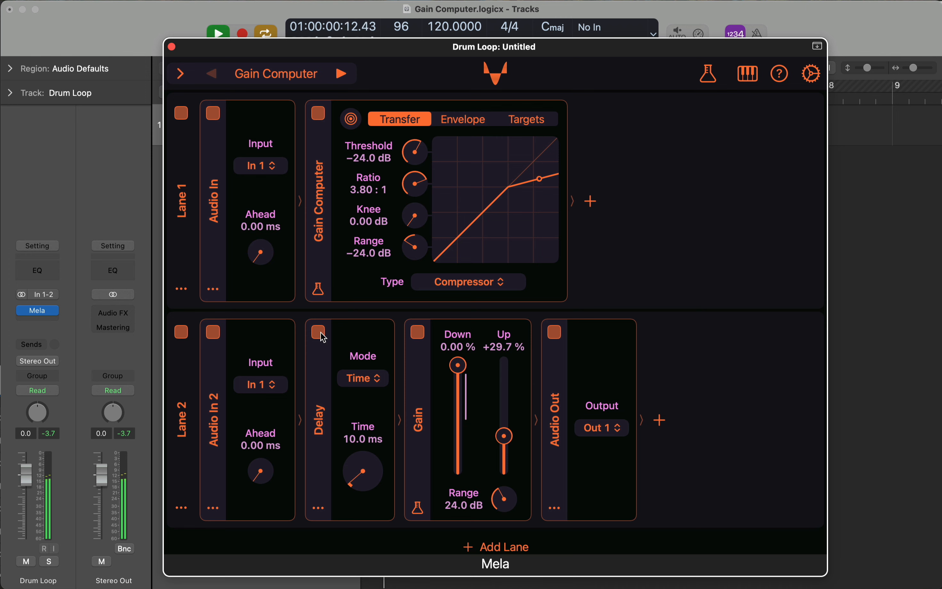
pyautogui.click(554, 334)
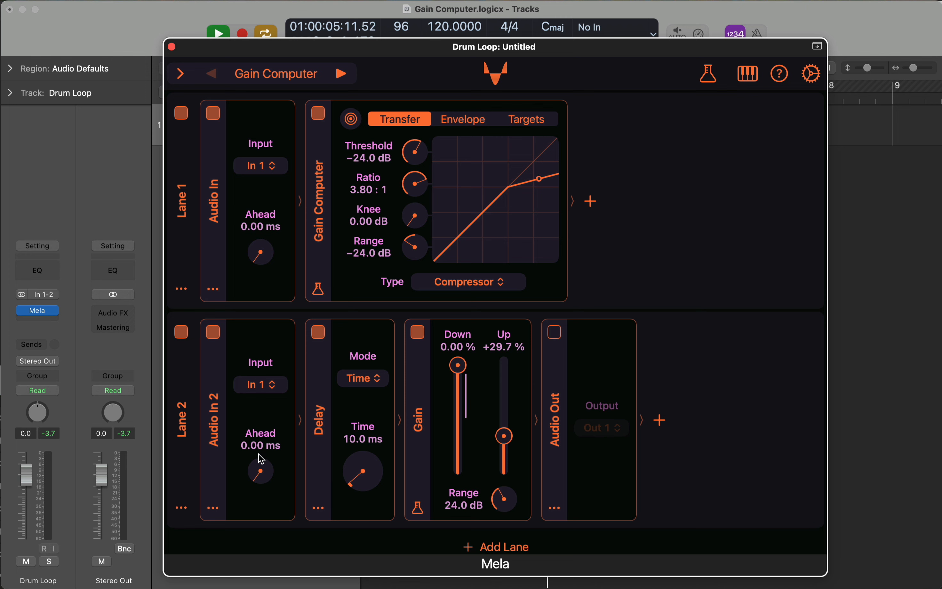
# Set the Ahead time of the Audio In 2 module in Lane 2 to 10 ms.
pyautogui.rightClick(268, 440)
pyautogui.click(275, 490)
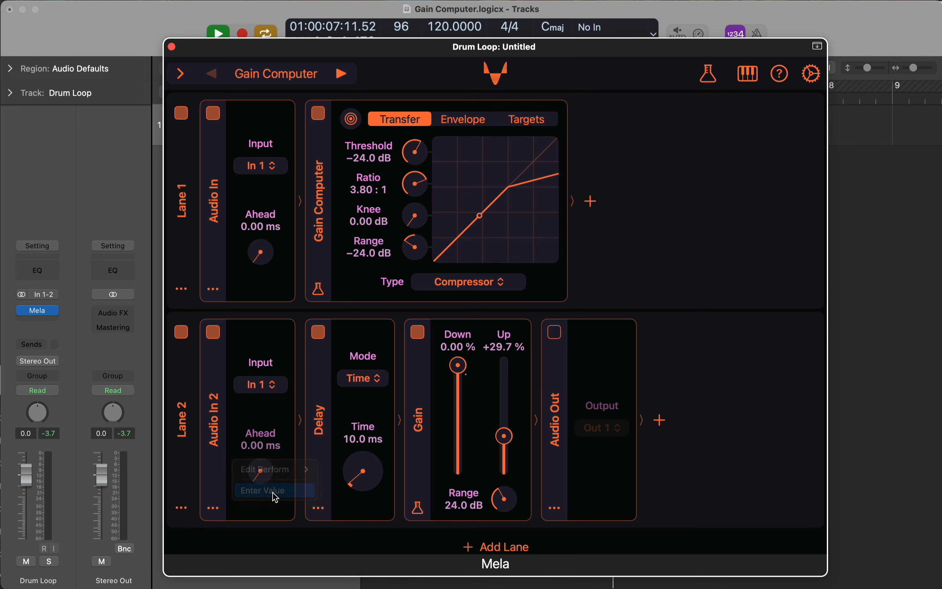
pyautogui.write('10ms')
pyautogui.press('Return')
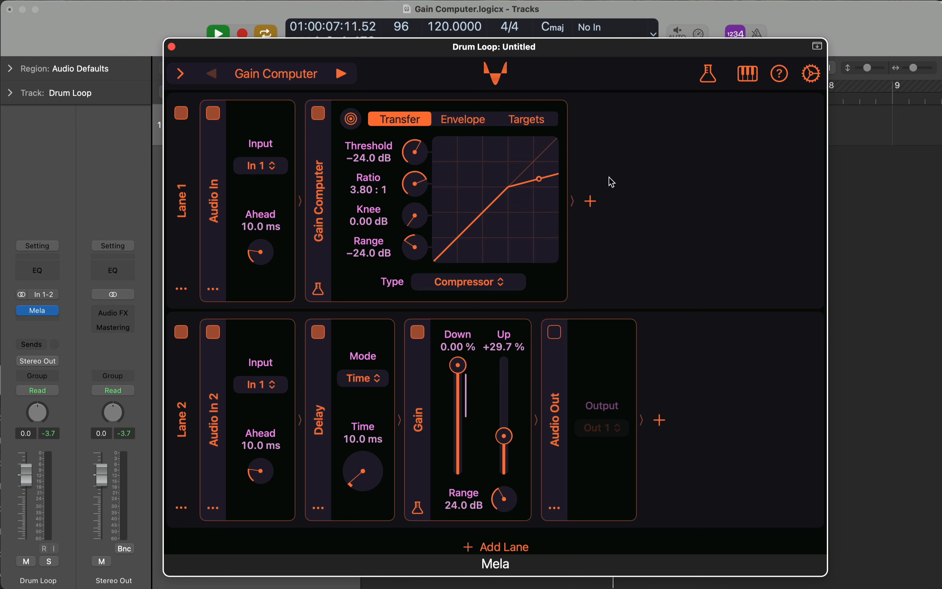
# Open the plug-in's version information.
pyautogui.click(496, 79)
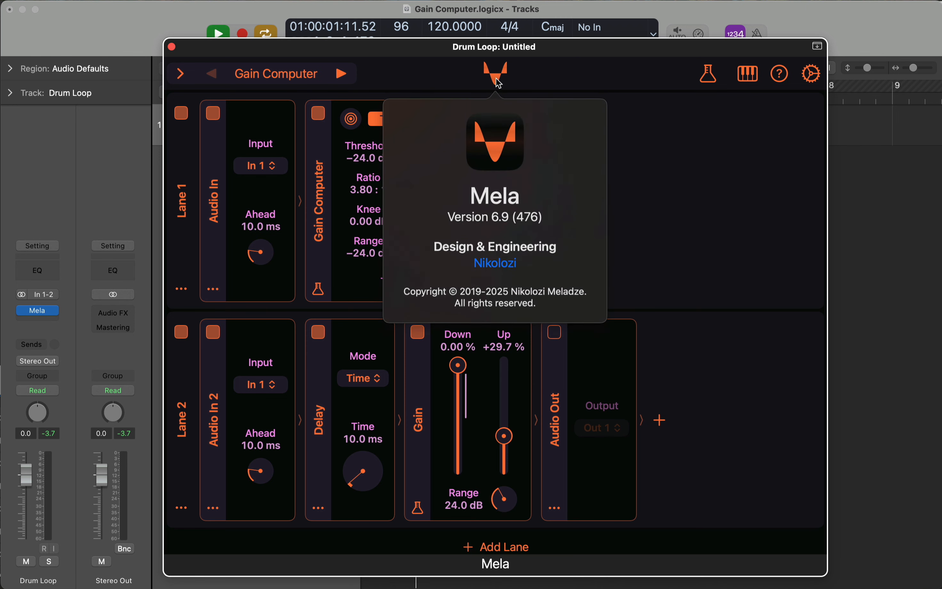